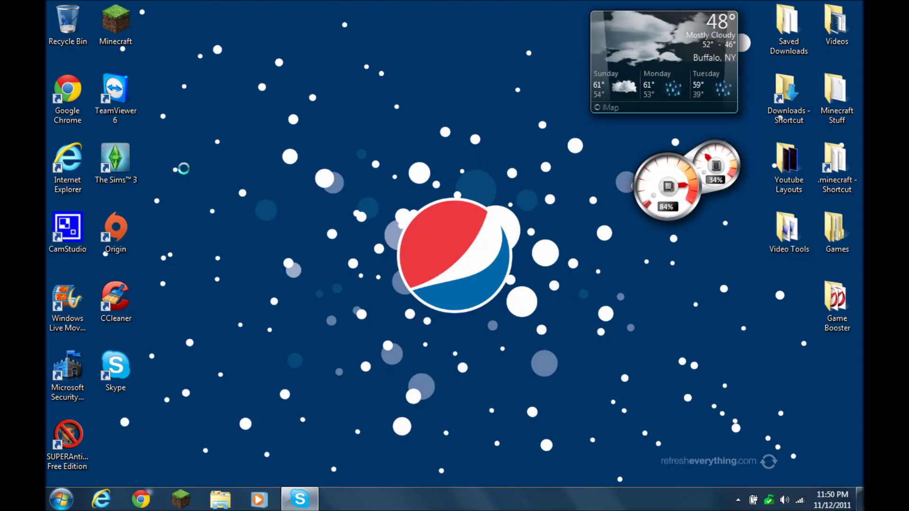
Step: Move the CamStudio desktop shortcut toward the centre of the desktop and deselect it
{"action": "left_click", "coordinate": [738, 497]}
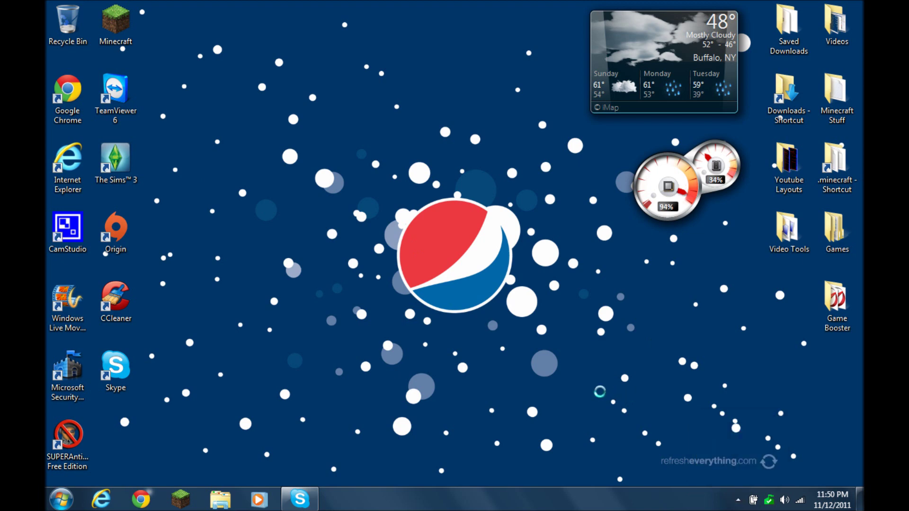
{"action": "left_click_drag", "start_coordinate": [68, 227], "coordinate": [445, 378]}
{"action": "left_click", "coordinate": [333, 366]}
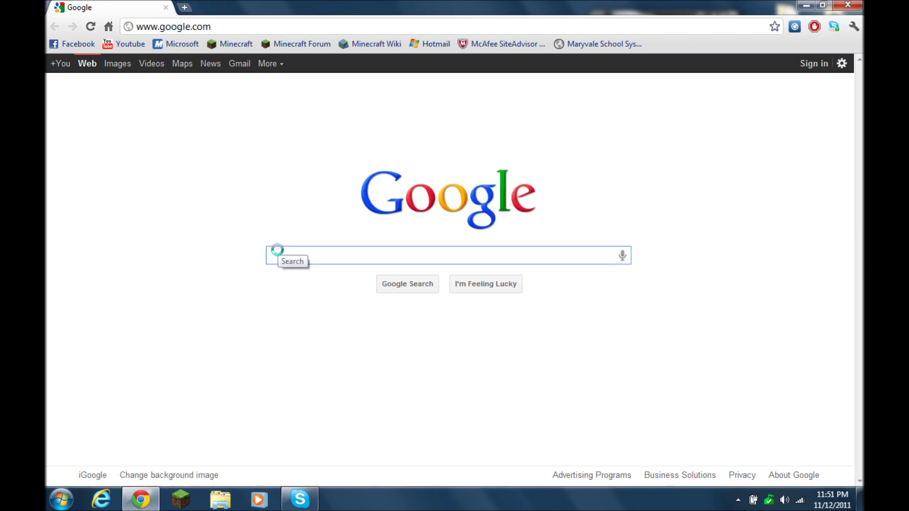
Step: Search Google for camstudio and follow camstudio.org to its CamStudio 2.0 download link
{"action": "type", "text": "camstu"}
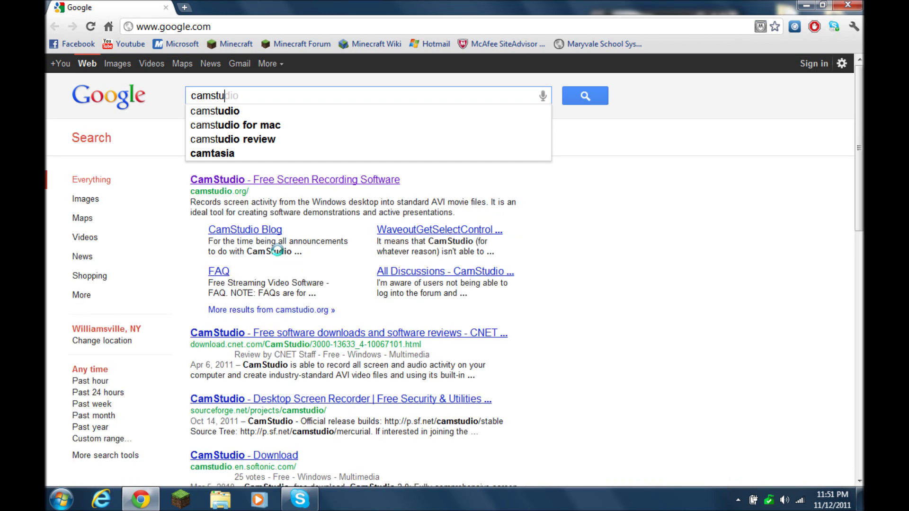
{"action": "type", "text": "dio"}
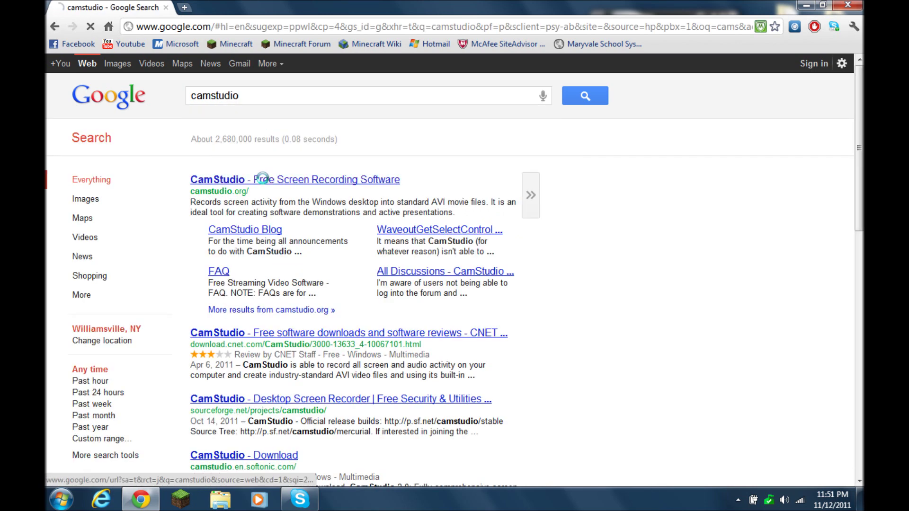
{"action": "left_click", "coordinate": [262, 178]}
{"action": "scroll", "coordinate": [861, 242], "scroll_direction": "down", "scroll_amount": 8}
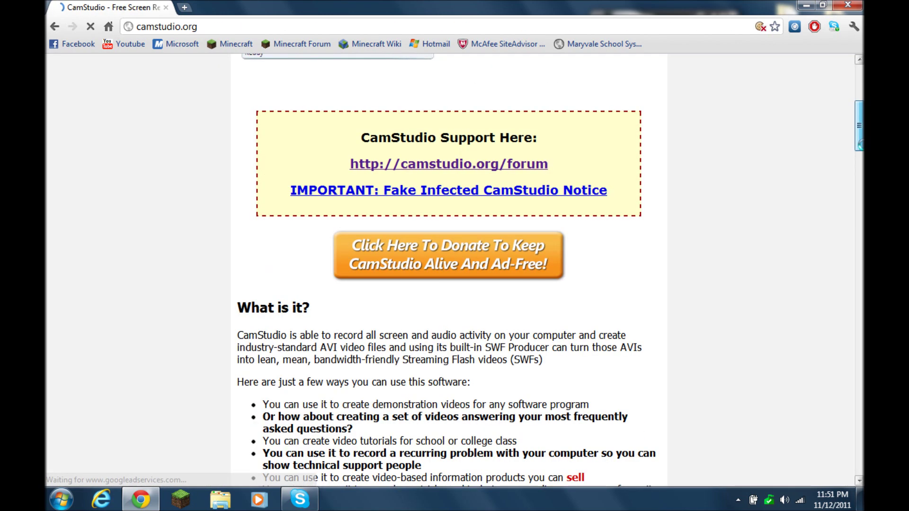
{"action": "scroll", "coordinate": [860, 243], "scroll_direction": "down", "scroll_amount": 8}
{"action": "scroll", "coordinate": [658, 295], "scroll_direction": "up", "scroll_amount": 2}
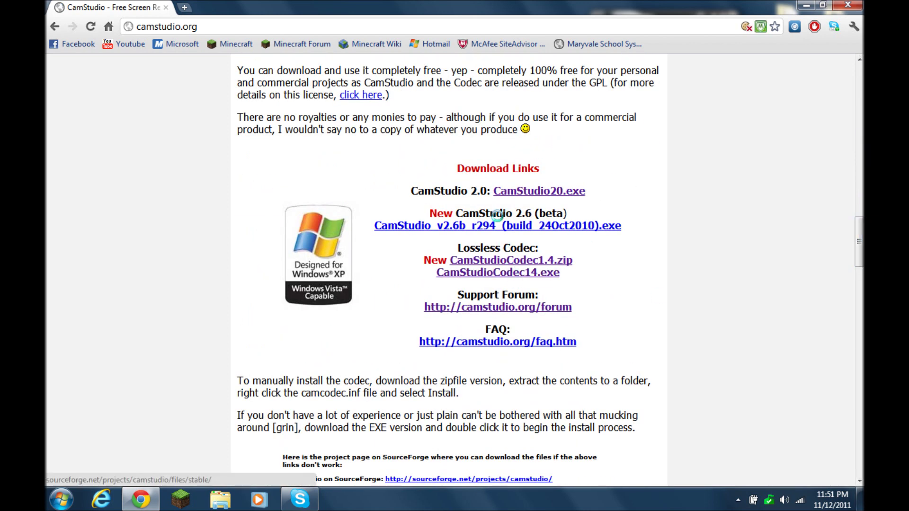
{"action": "left_click", "coordinate": [502, 191]}
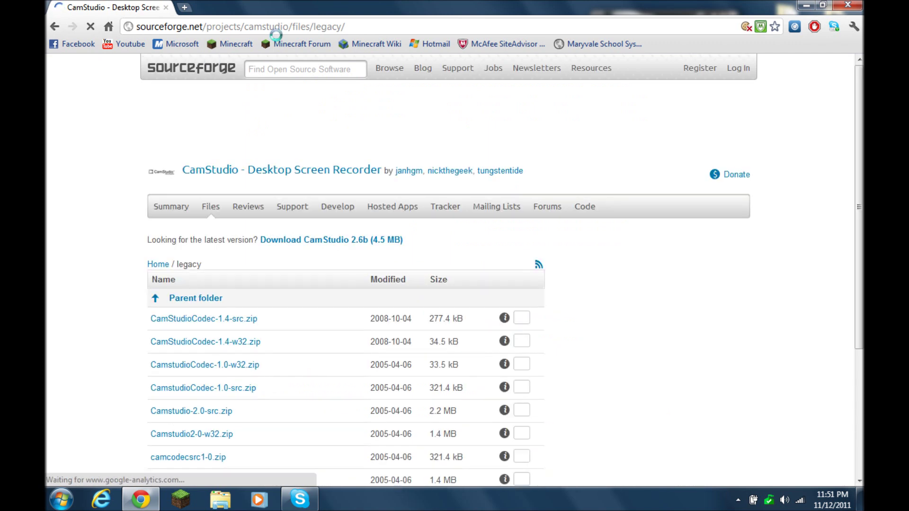
Step: Keep the downloaded Camstudio2-0.exe installer, then return to the camstudio.org homepage
{"action": "scroll", "coordinate": [345, 265], "scroll_direction": "down", "scroll_amount": 3}
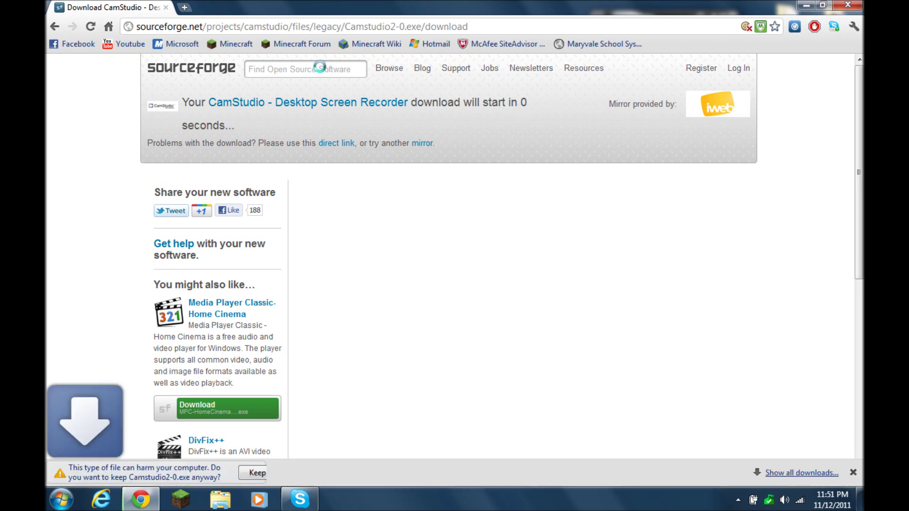
{"action": "left_click", "coordinate": [257, 471]}
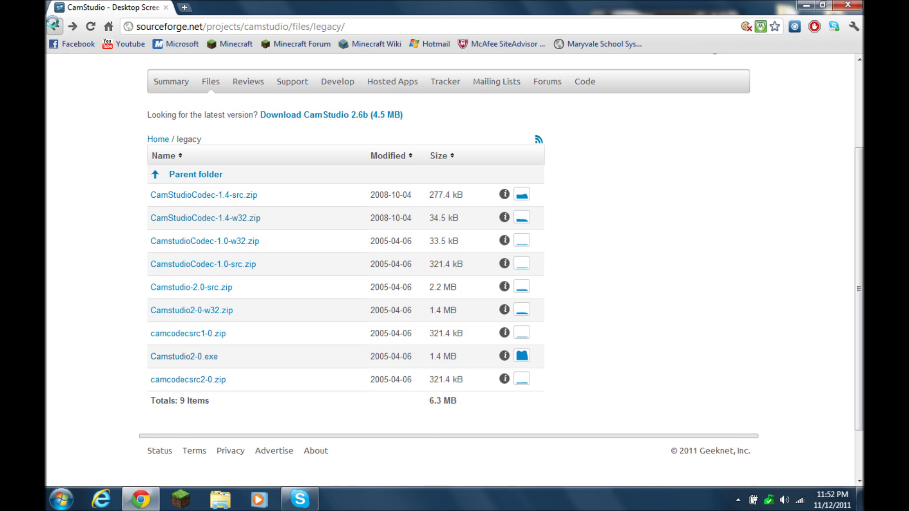
{"action": "left_click", "coordinate": [54, 26]}
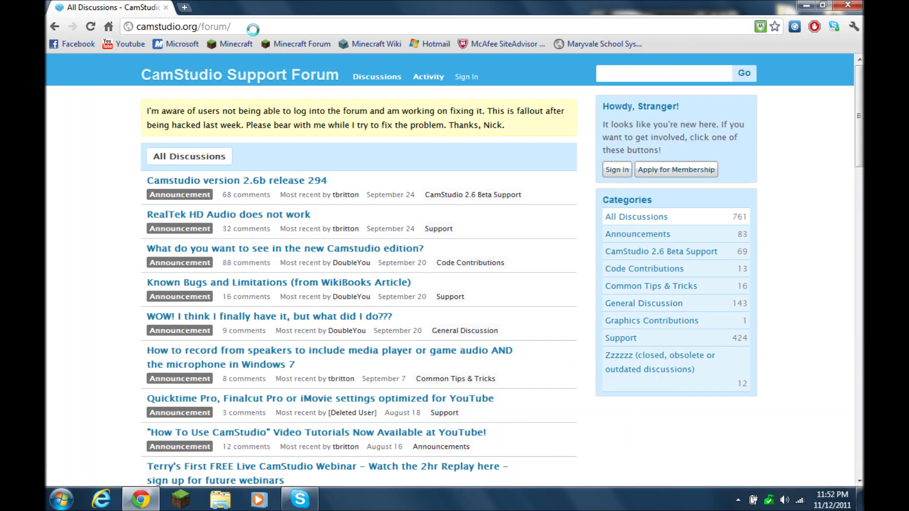
Step: Search the CamStudio support forum and open the lossless codec thread's linked installer post
{"action": "left_click_drag", "start_coordinate": [859, 116], "coordinate": [859, 93]}
{"action": "left_click", "coordinate": [714, 72]}
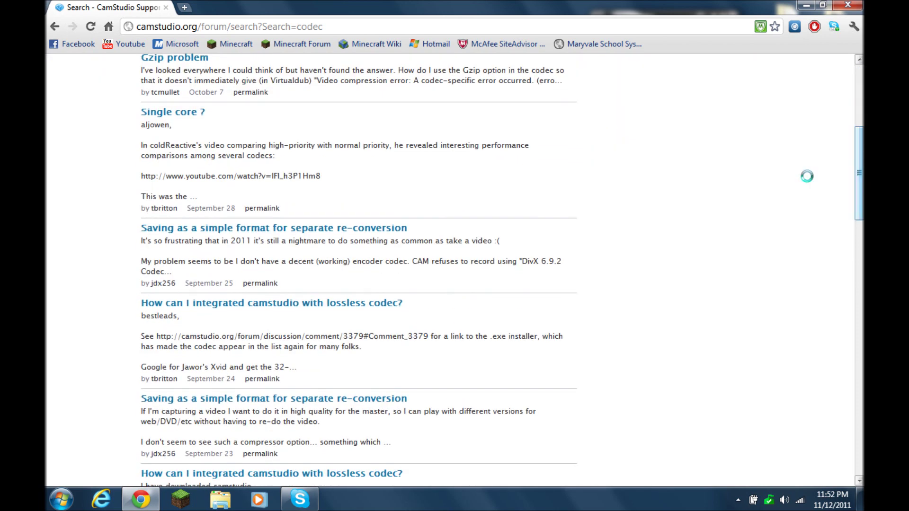
{"action": "left_click", "coordinate": [347, 303]}
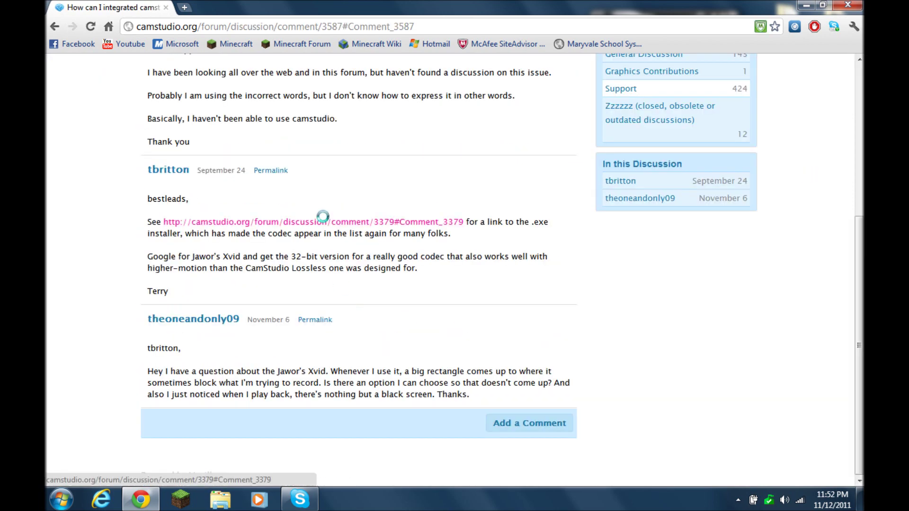
{"action": "left_click", "coordinate": [323, 219]}
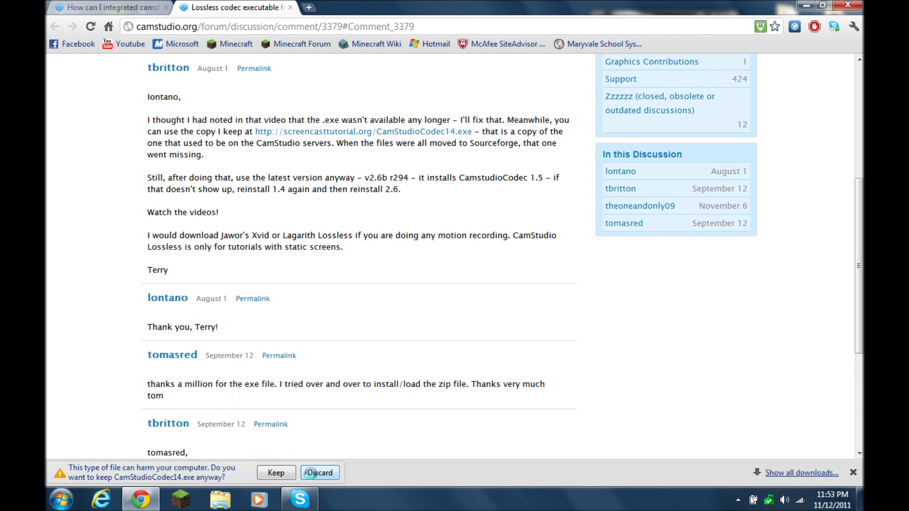
Step: Keep the CamStudioCodec14.exe download, then close the tab and Chrome
{"action": "left_click", "coordinate": [320, 473]}
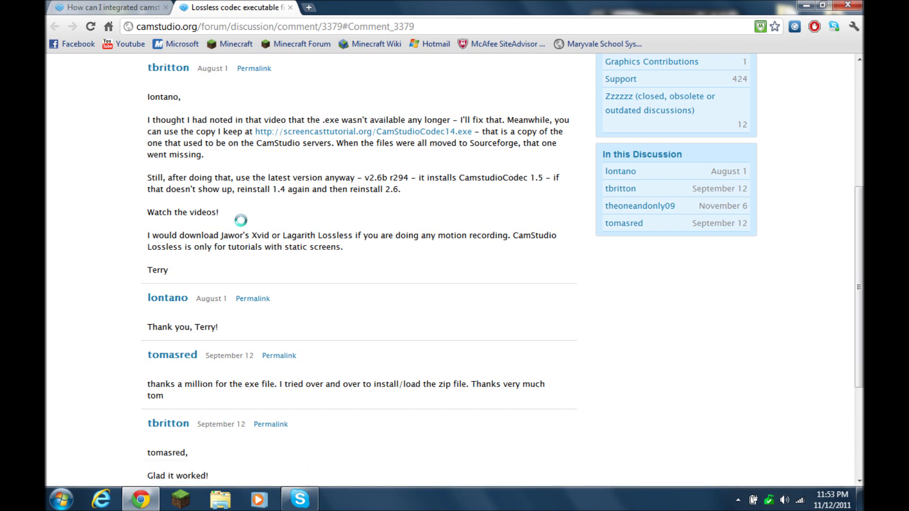
{"action": "left_click", "coordinate": [290, 7]}
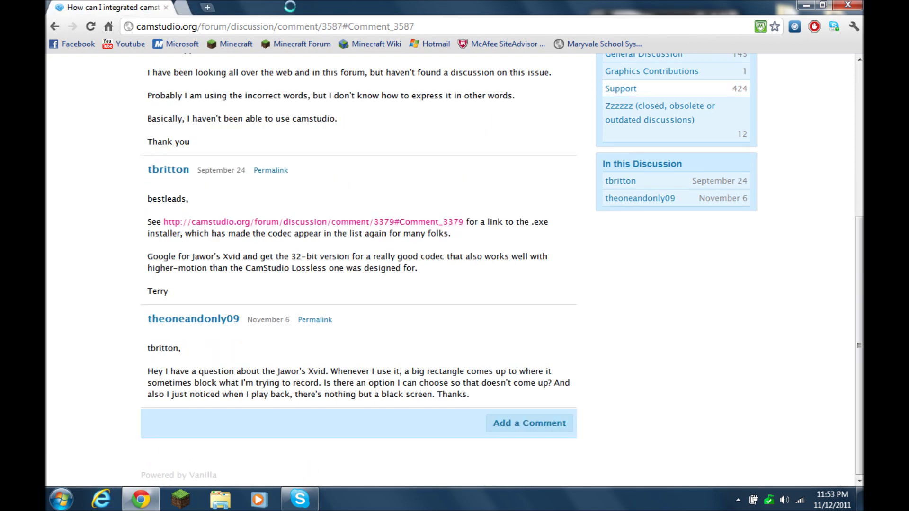
{"action": "key", "text": "ctrl+w"}
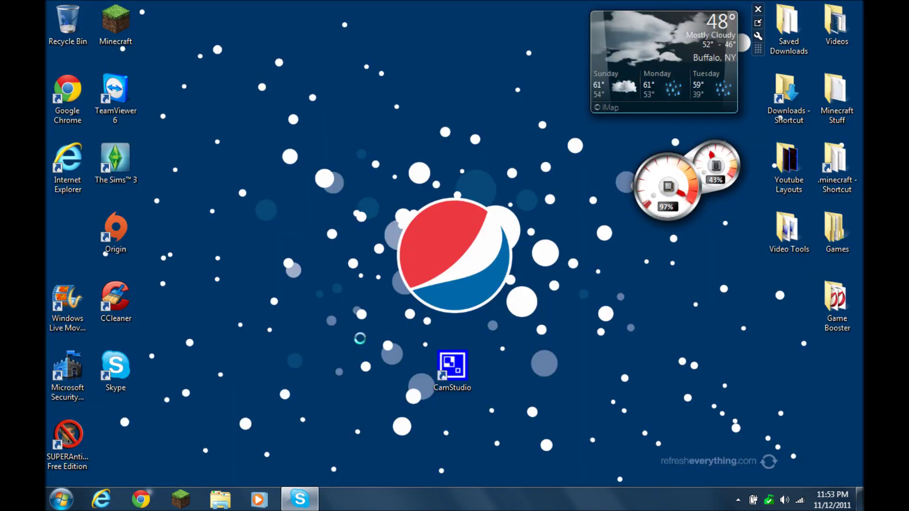
Step: Launch CamStudio, restore its window from the system tray, and open Options > Video Options
{"action": "double_click", "coordinate": [440, 371]}
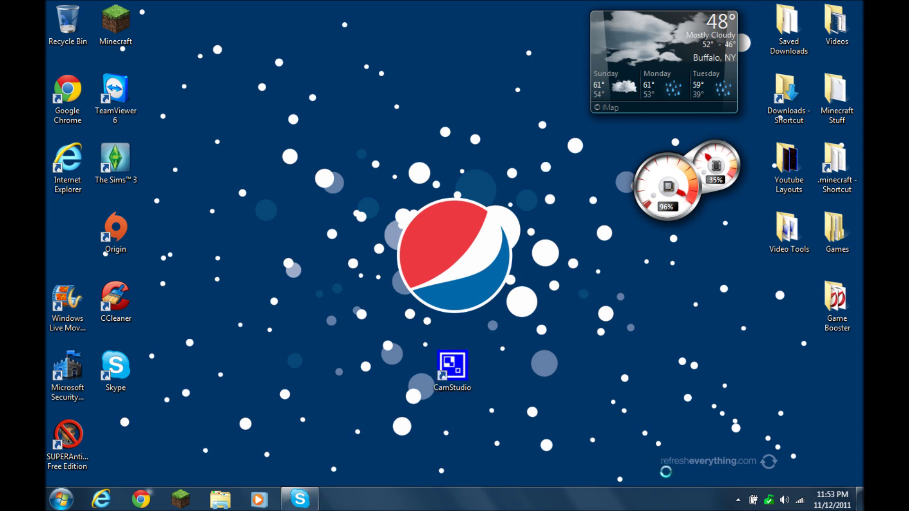
{"action": "left_click", "coordinate": [738, 499]}
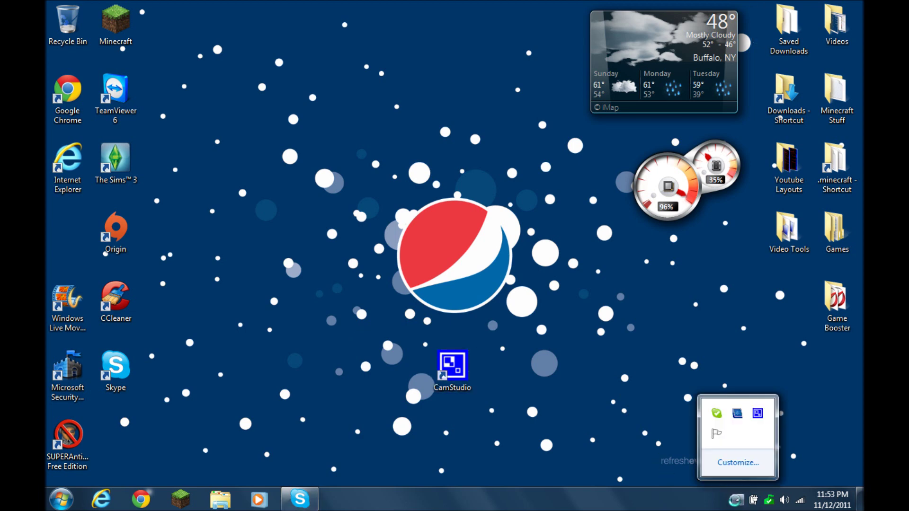
{"action": "right_click", "coordinate": [756, 414]}
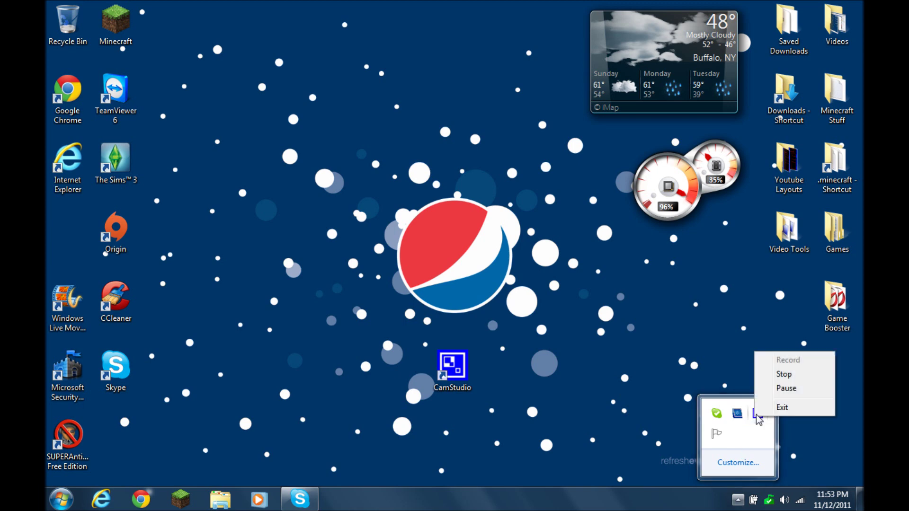
{"action": "left_click", "coordinate": [755, 419]}
{"action": "left_click", "coordinate": [756, 416]}
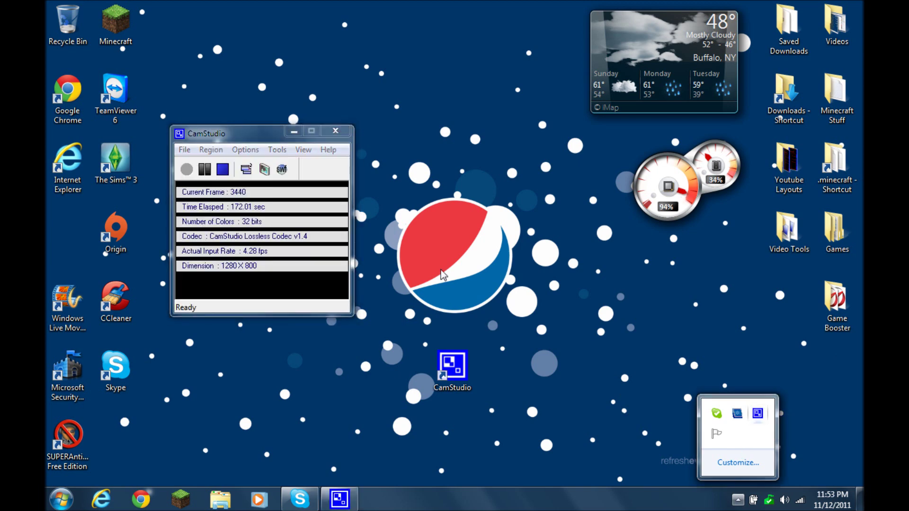
{"action": "left_click", "coordinate": [245, 150]}
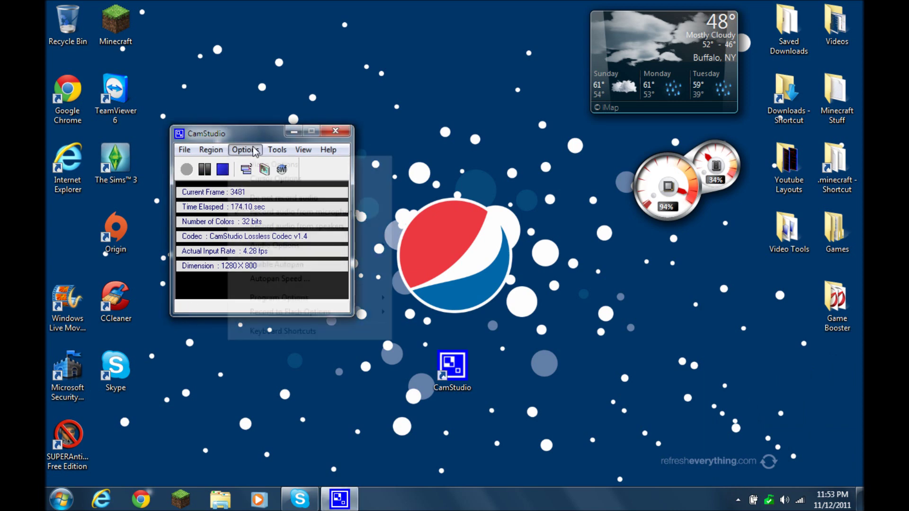
{"action": "left_click", "coordinate": [260, 166]}
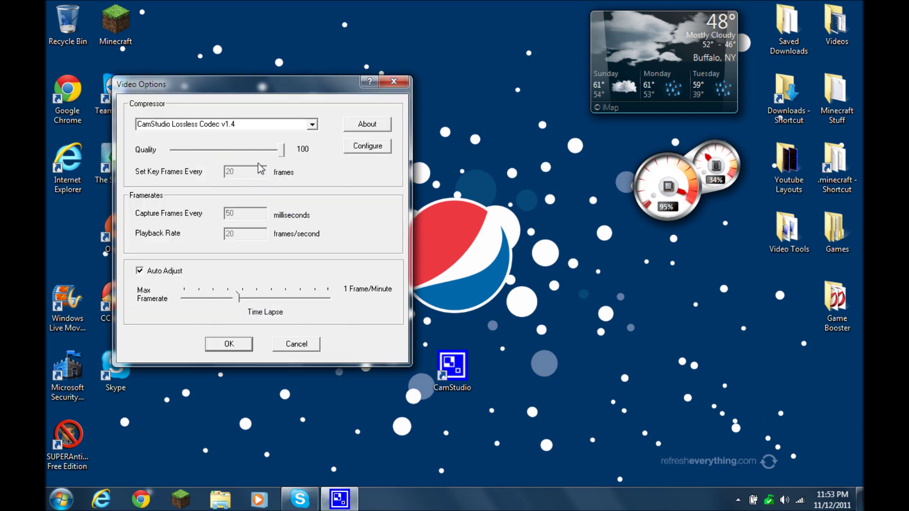
Step: Select CamStudio Lossless Codec v1.4 as the video compressor and confirm with OK
{"action": "left_click", "coordinate": [297, 125]}
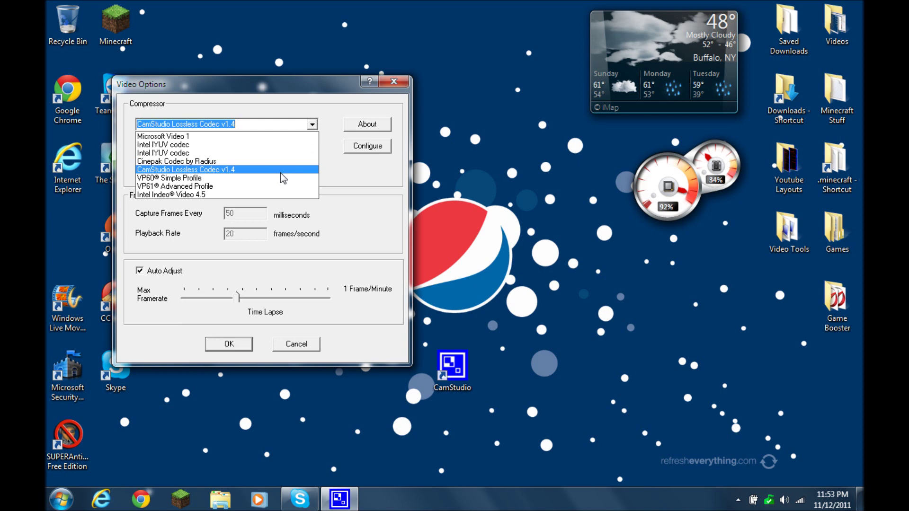
{"action": "left_click", "coordinate": [386, 198]}
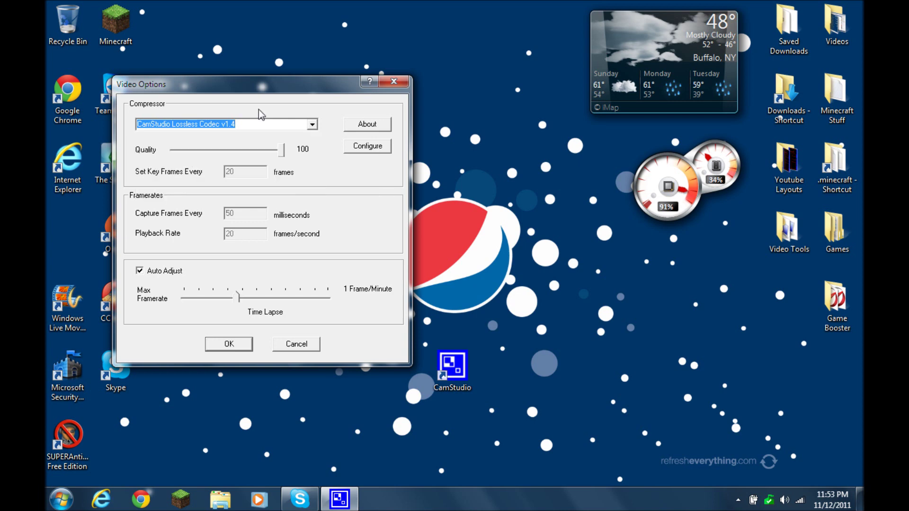
{"action": "left_click", "coordinate": [231, 344]}
Step: Dismiss the stop-recording note and minimize the CamStudio recorder window
{"action": "left_click", "coordinate": [737, 501]}
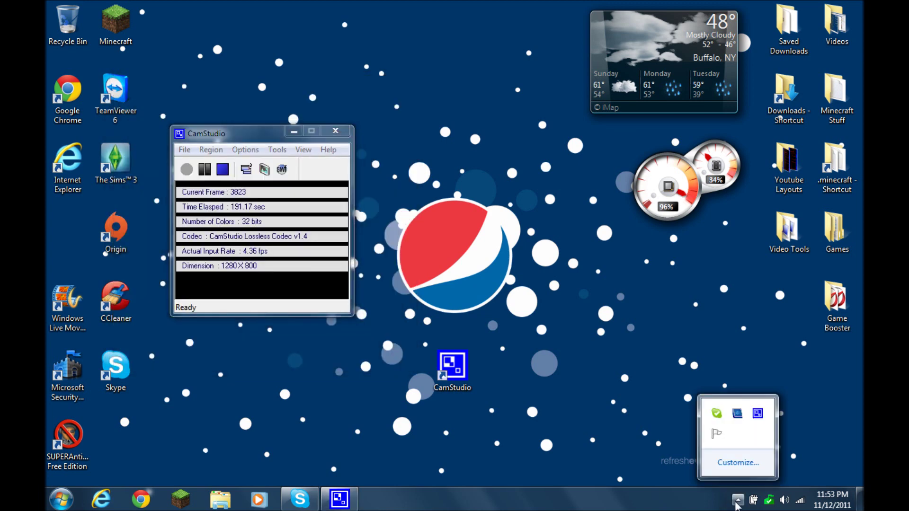
{"action": "left_click", "coordinate": [600, 413]}
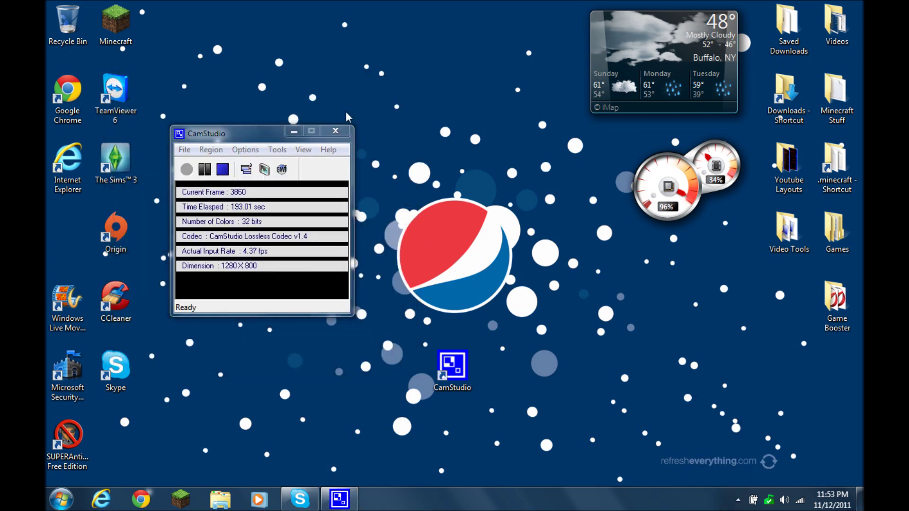
{"action": "left_click", "coordinate": [338, 129]}
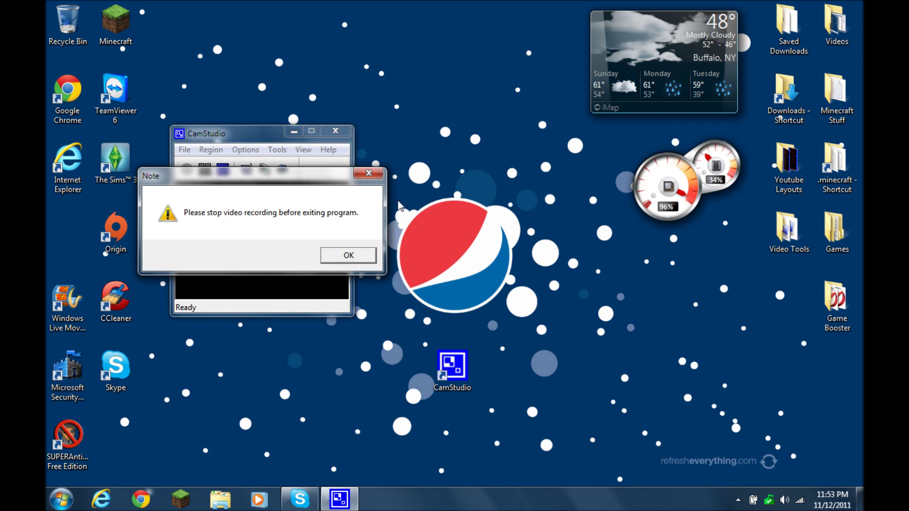
{"action": "left_click", "coordinate": [350, 254]}
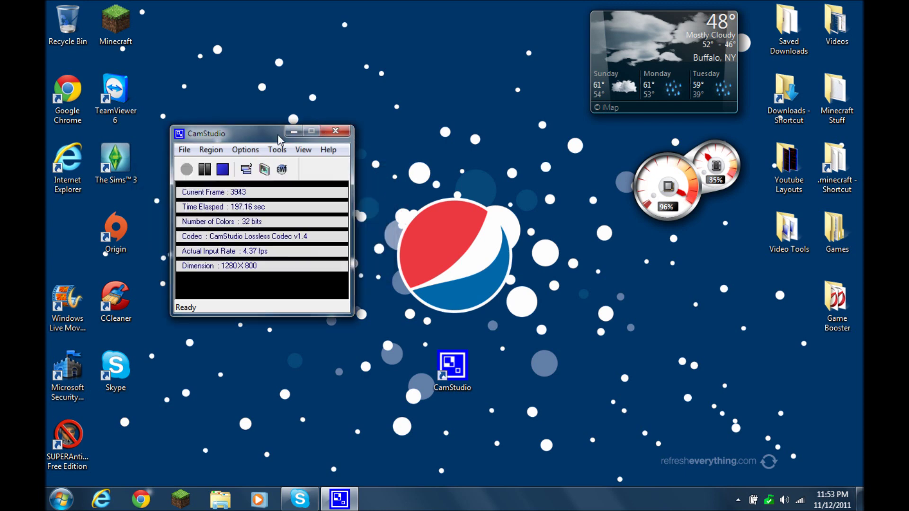
{"action": "left_click", "coordinate": [290, 132]}
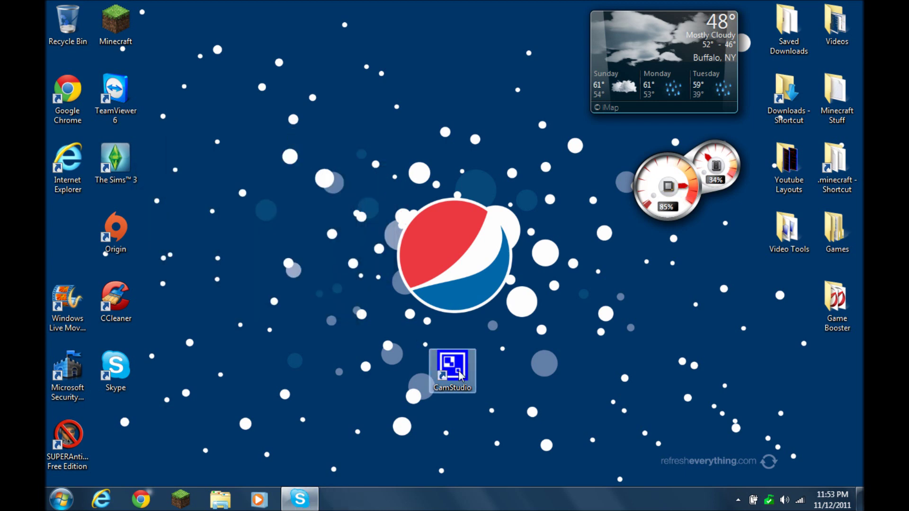
Step: Drag the CamStudio shortcut into the desktop's left icon column beside Origin
{"action": "left_click_drag", "start_coordinate": [459, 375], "coordinate": [50, 215]}
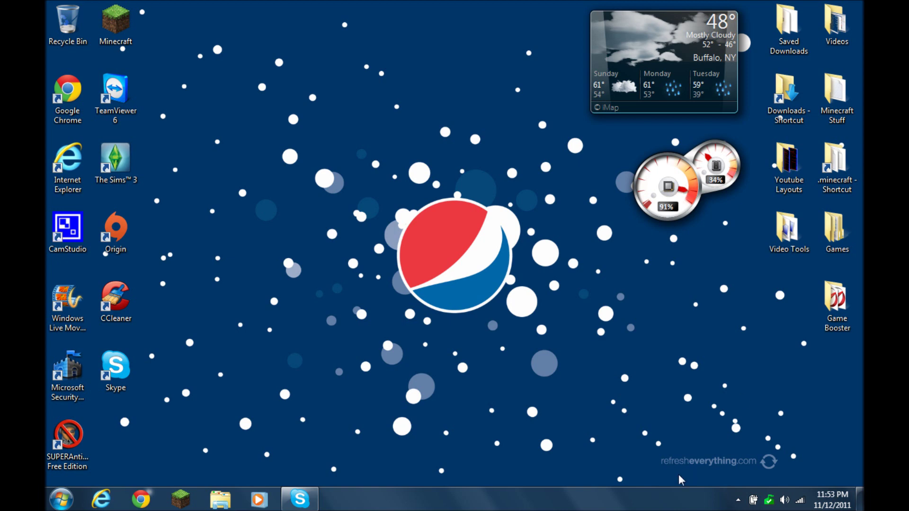
{"action": "left_click", "coordinate": [738, 500]}
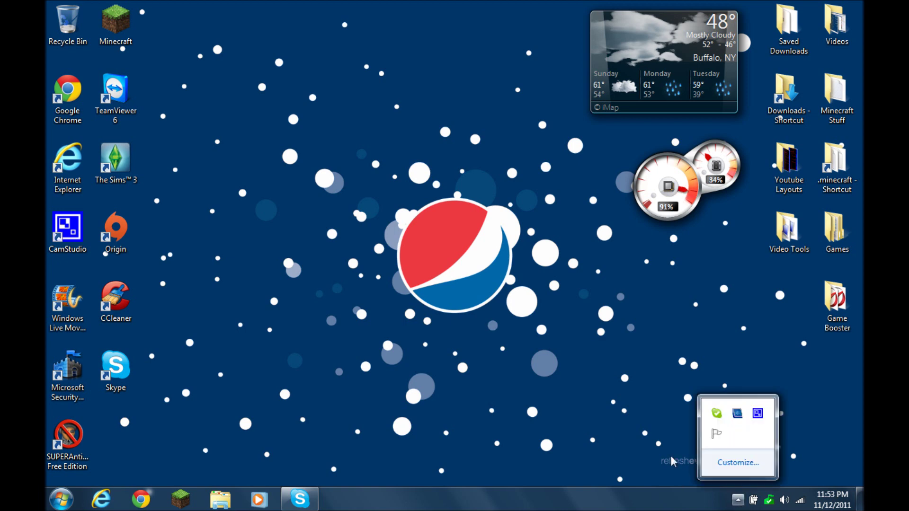
{"action": "left_click", "coordinate": [618, 421]}
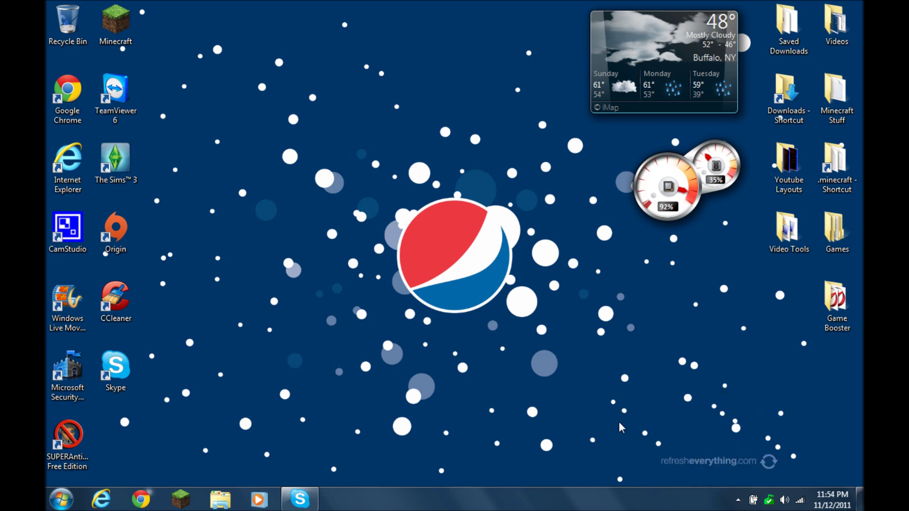